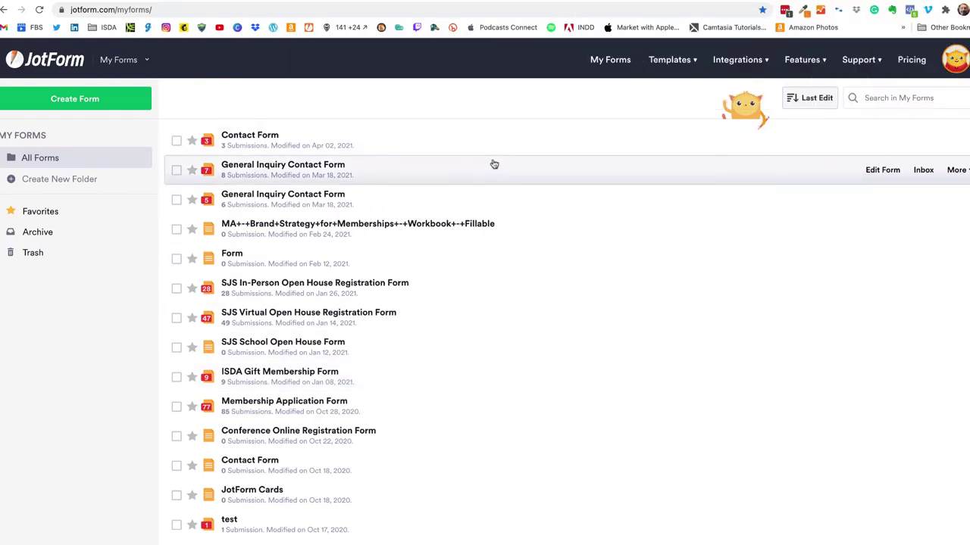
Step: Clone the General Inquiry Contact Form from its More actions menu
left_click(952, 171)
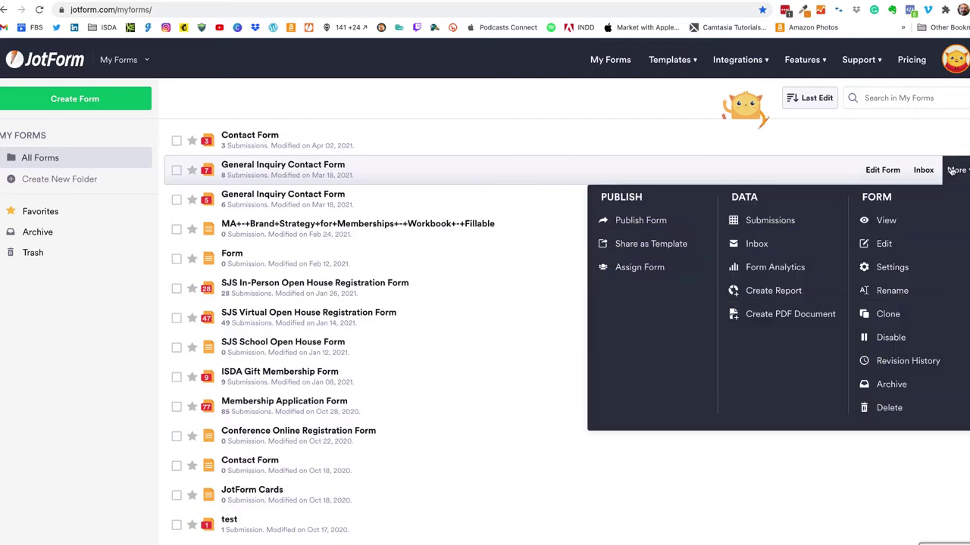
left_click(888, 314)
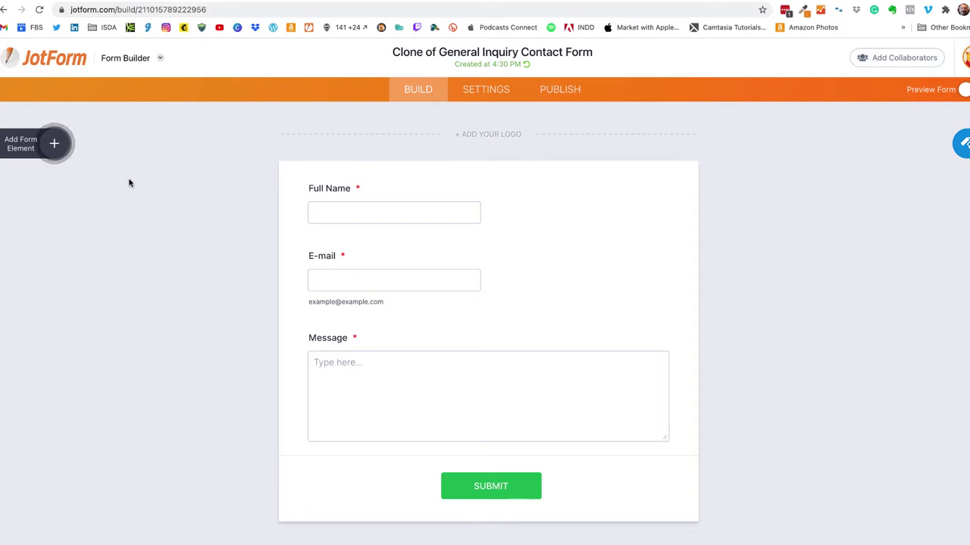
Step: Insert a Multiple Choice element between the E-mail and Message fields
left_click(53, 145)
scroll(69, 305, "down", 5)
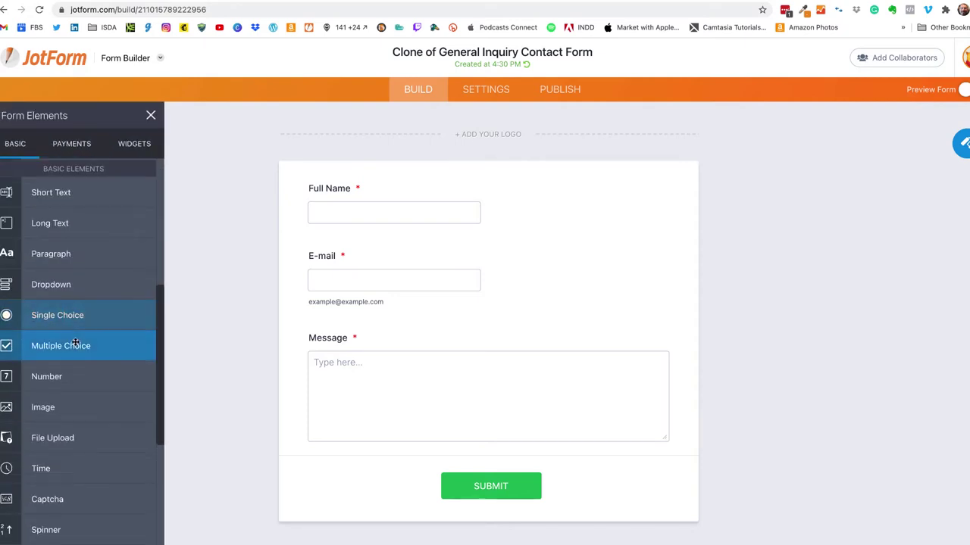
left_click_drag(76, 346, 499, 338)
scroll(497, 335, "down", 3)
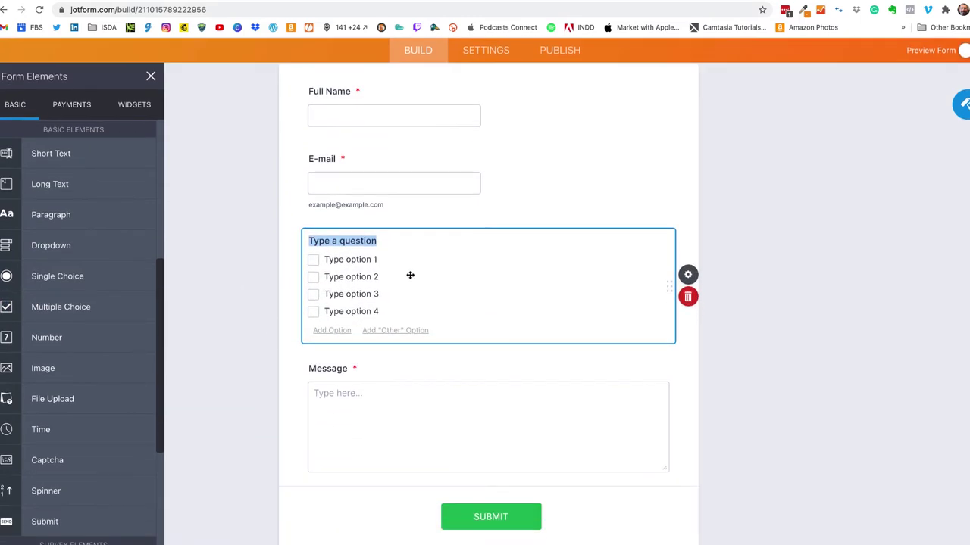
left_click(151, 78)
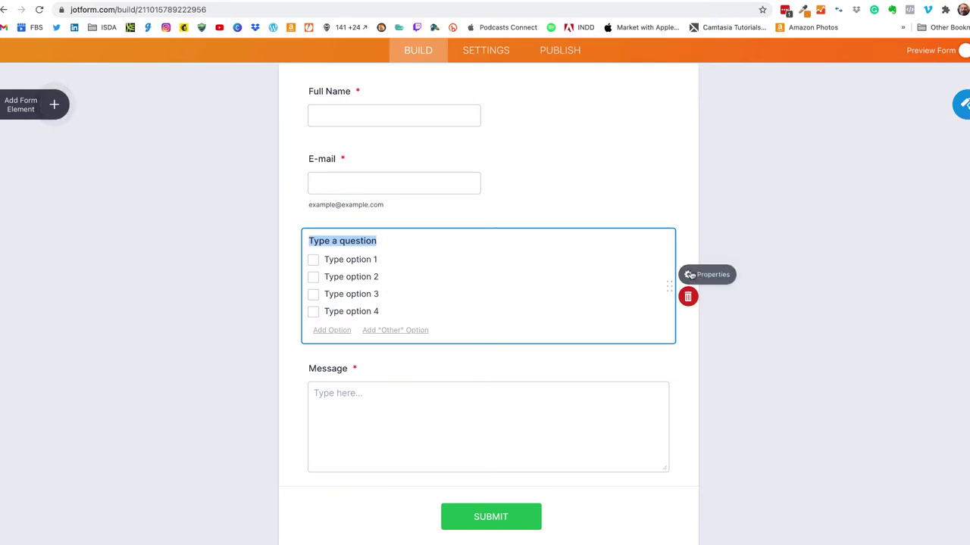
Step: Set the question text to 'What is your favorite color?'
left_click(690, 275)
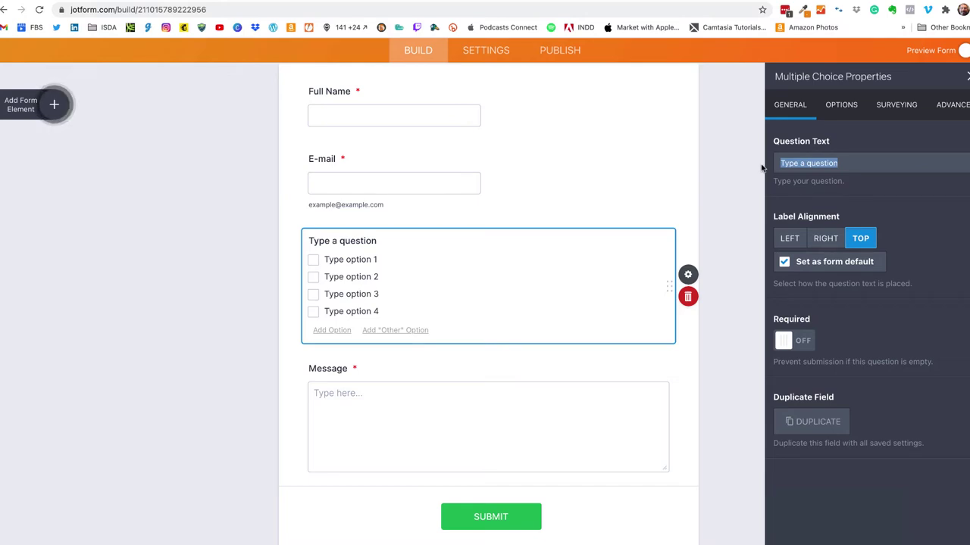
type("What")
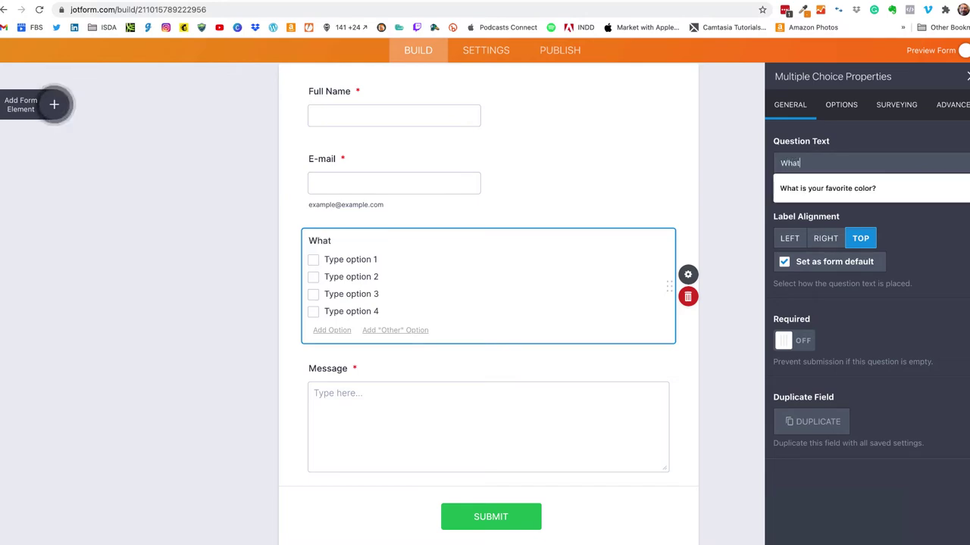
left_click(829, 187)
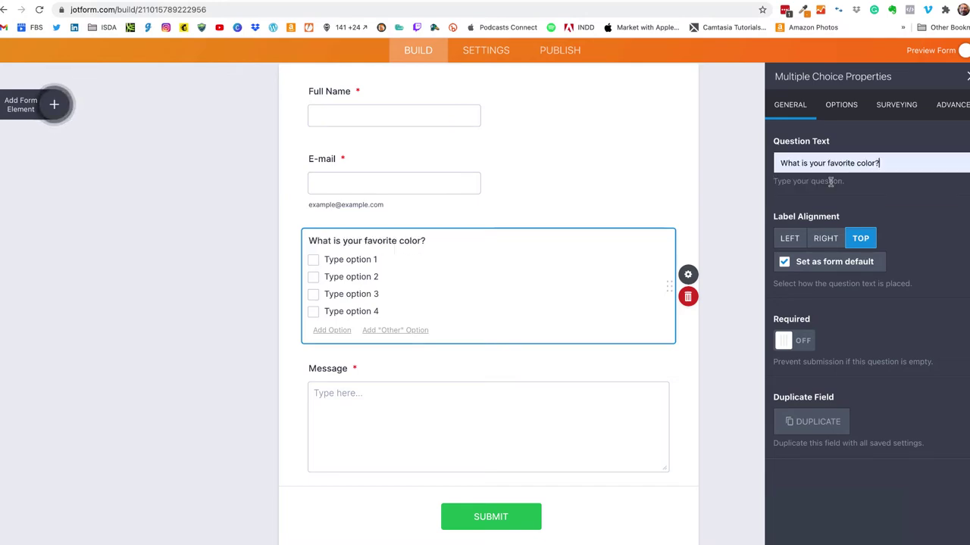
Step: Replace the placeholder options with Red, Green, Blue, Yellow and Orange
left_click(844, 105)
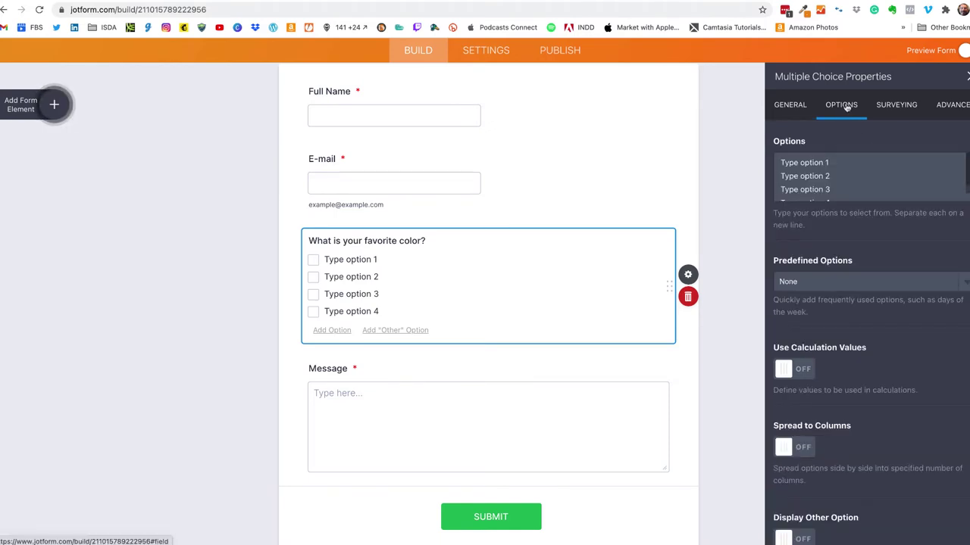
left_click_drag(781, 160, 875, 210)
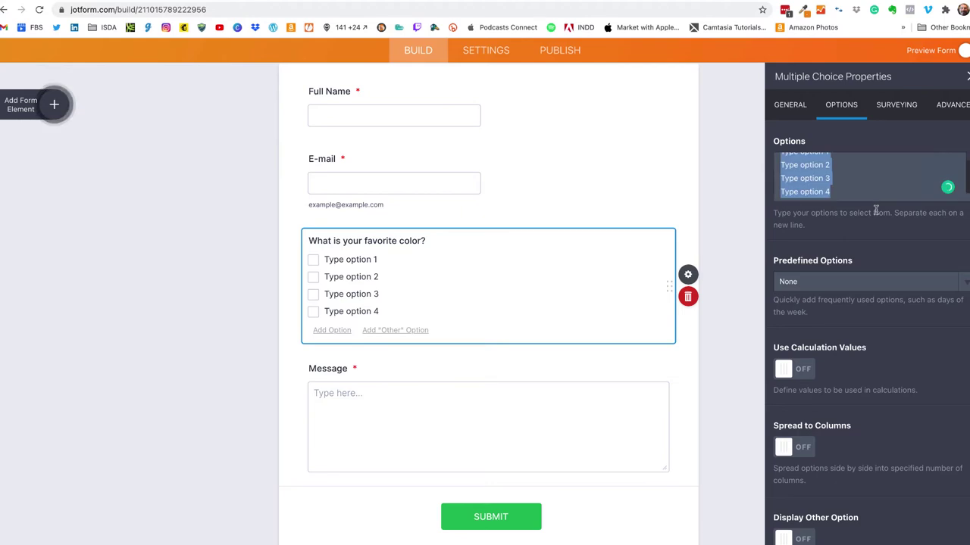
key("BackSpace")
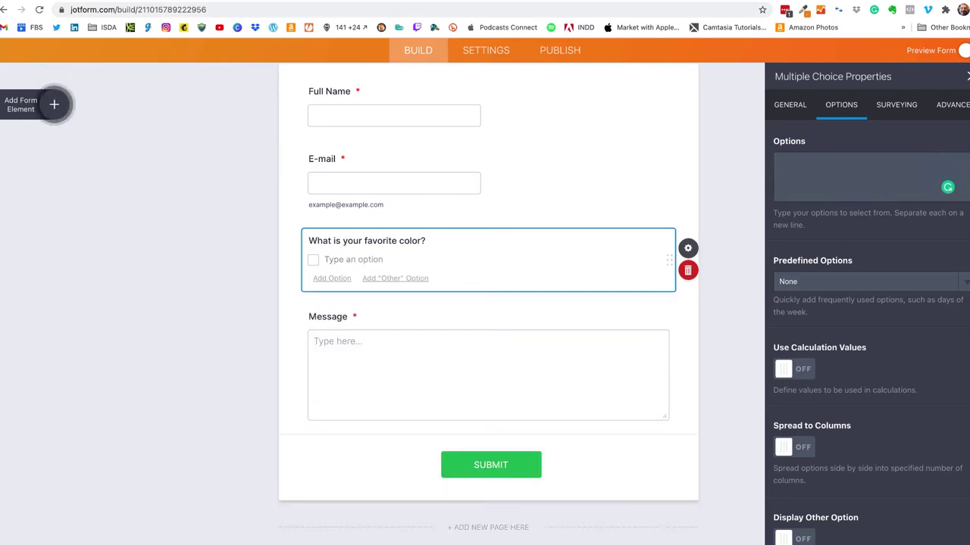
type("Red")
key("Return")
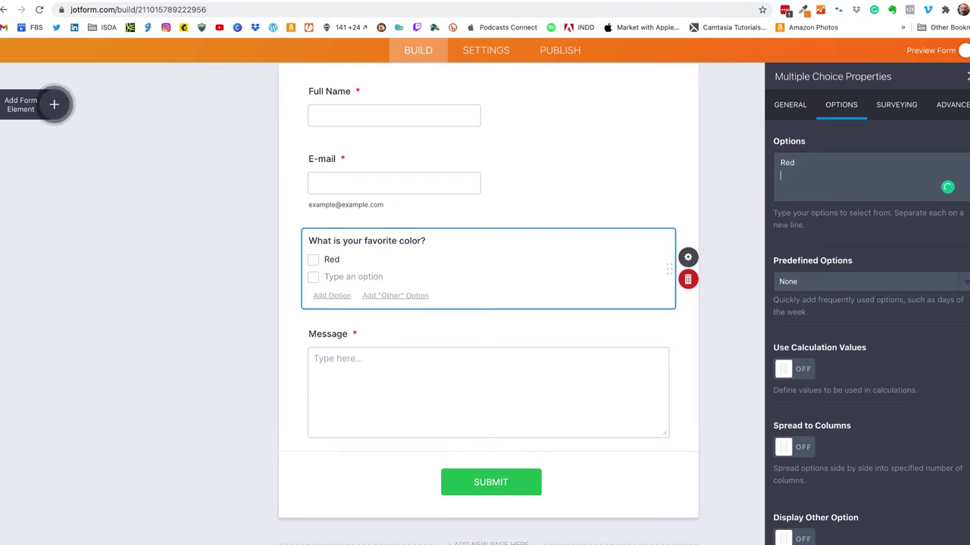
type("Green")
key("Return")
type("Blue")
key("Return")
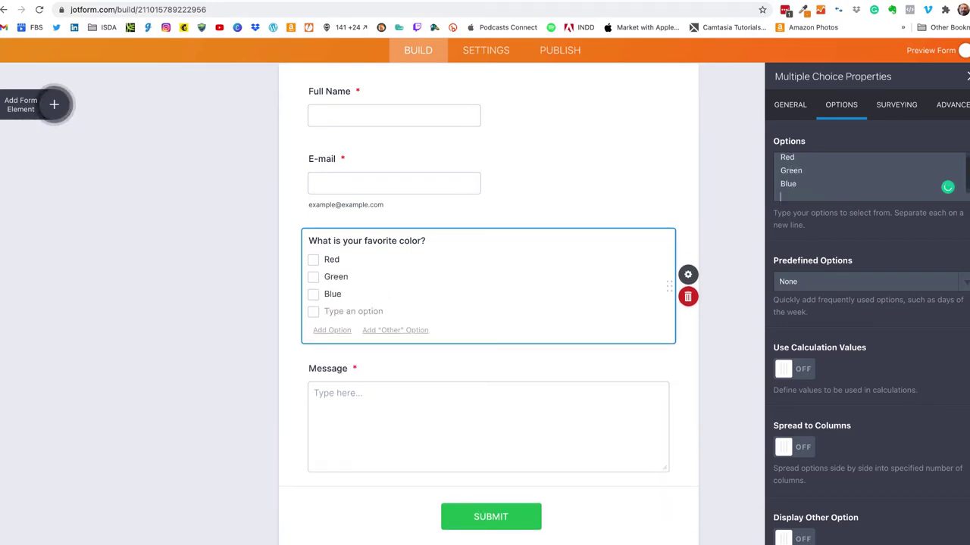
type("Ye")
type("loow")
key("Return")
key("BackSpace")
key("BackSpace")
key("BackSpace")
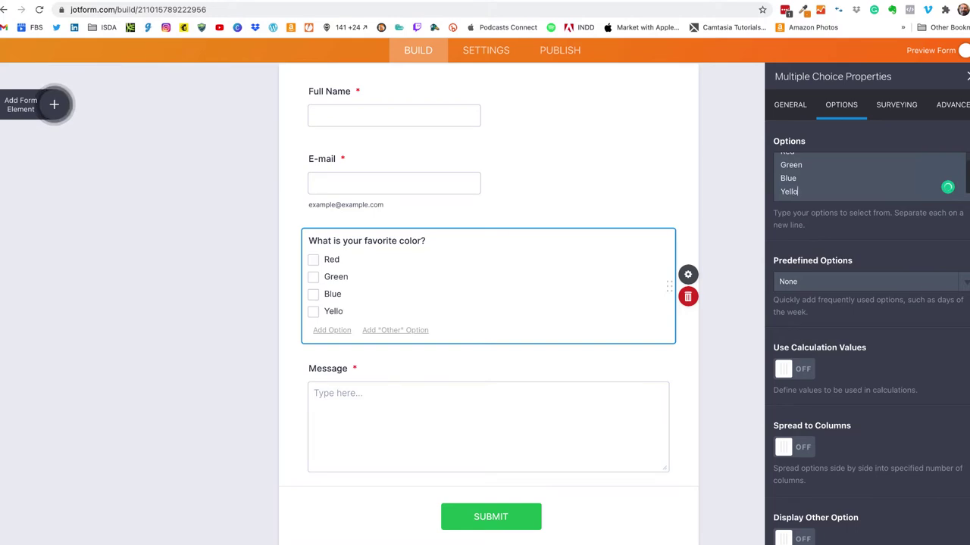
type("w")
key("Return")
type("Orange")
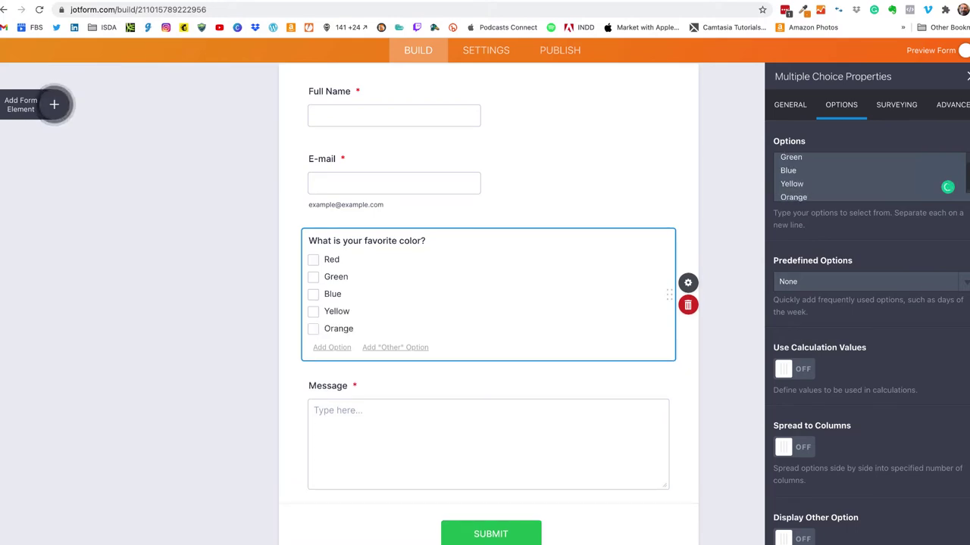
Step: Make the favorite color question required
left_click(799, 106)
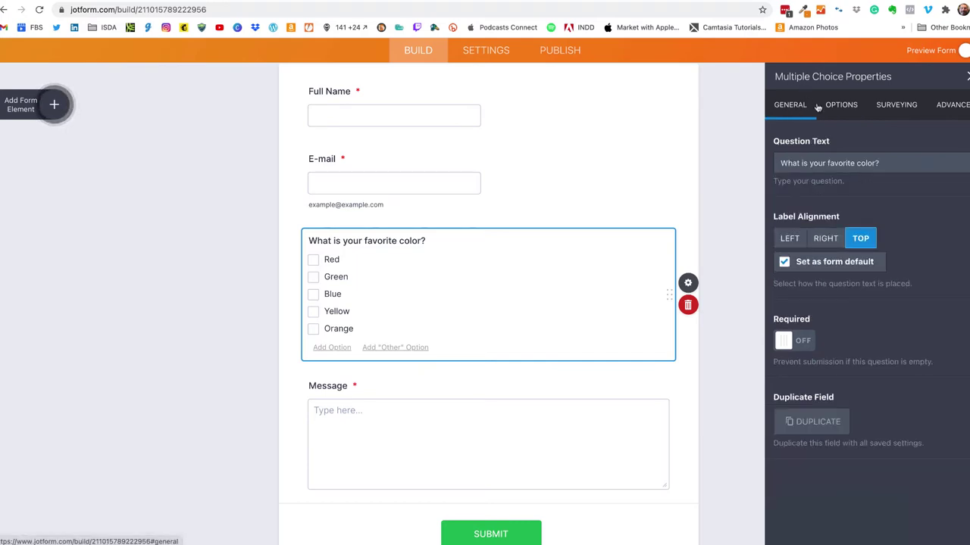
left_click(809, 342)
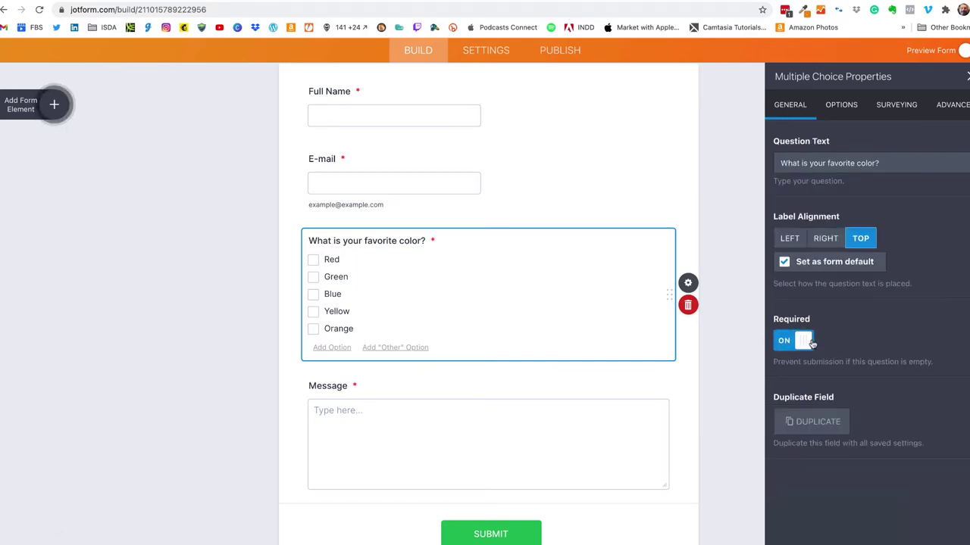
left_click(748, 206)
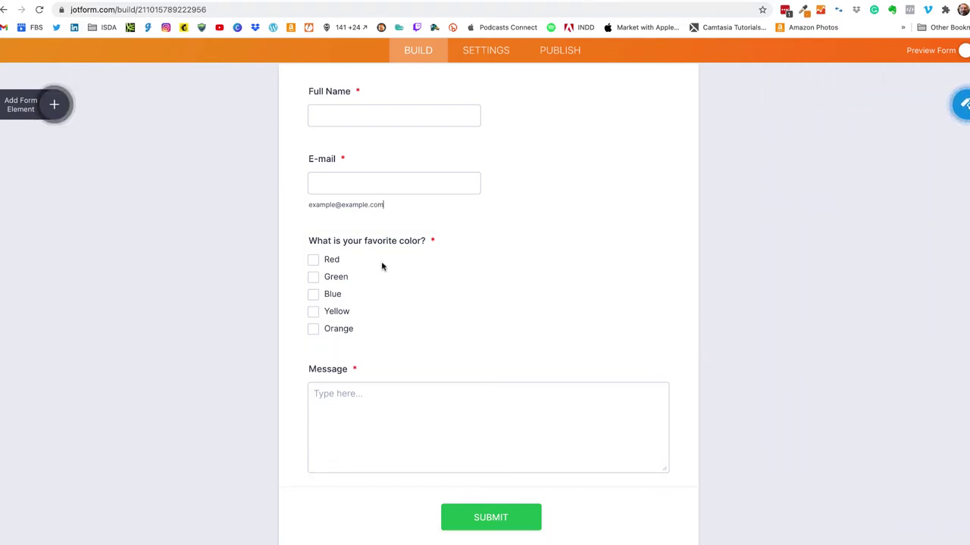
scroll(388, 284, "up", 2)
scroll(388, 284, "up", 1)
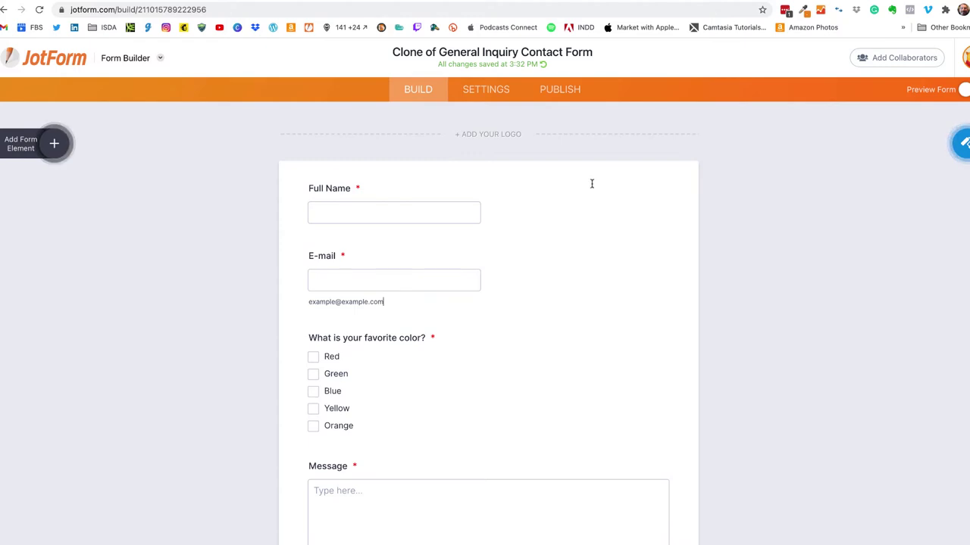
Step: Show the Thank You Page section of the form's Settings
left_click(487, 91)
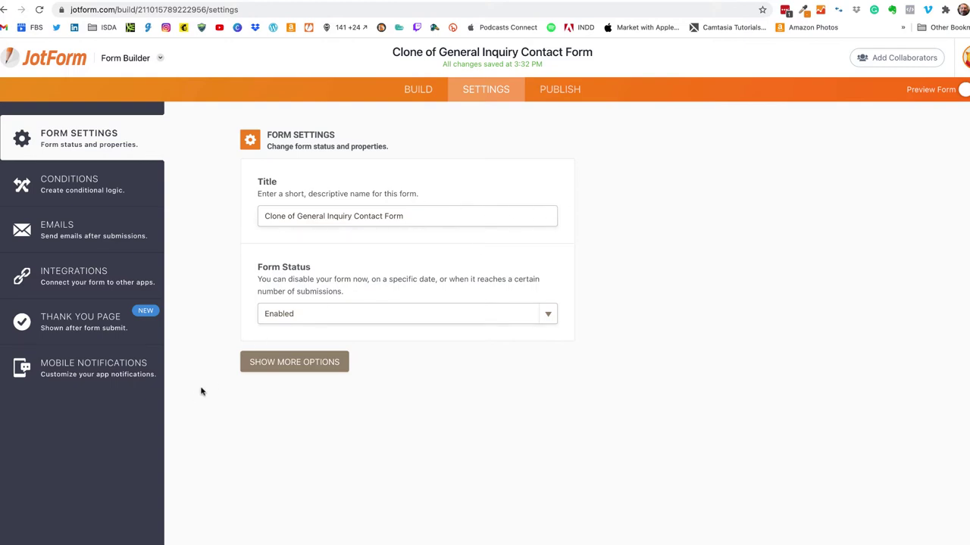
left_click(85, 328)
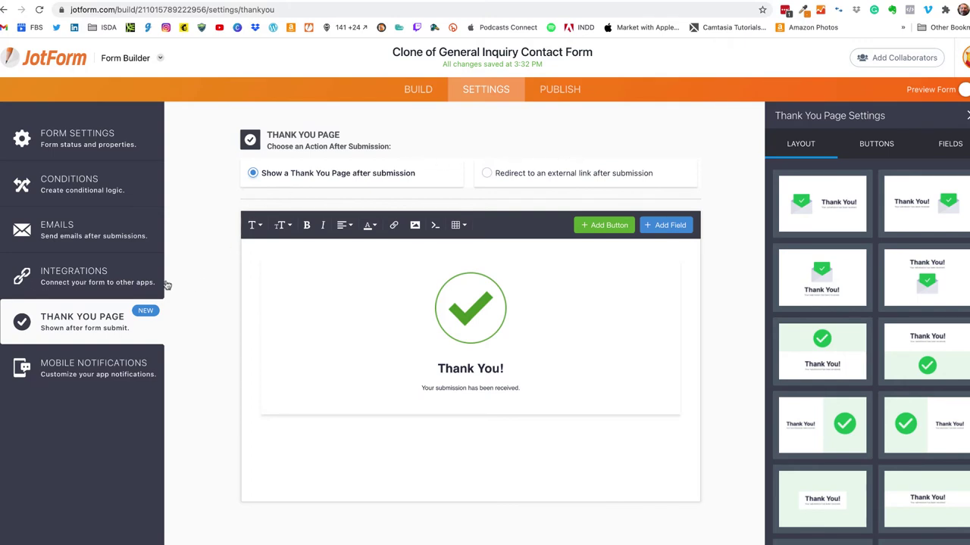
Step: Review the form's email notifications, then bring up the Integrations list
left_click(71, 231)
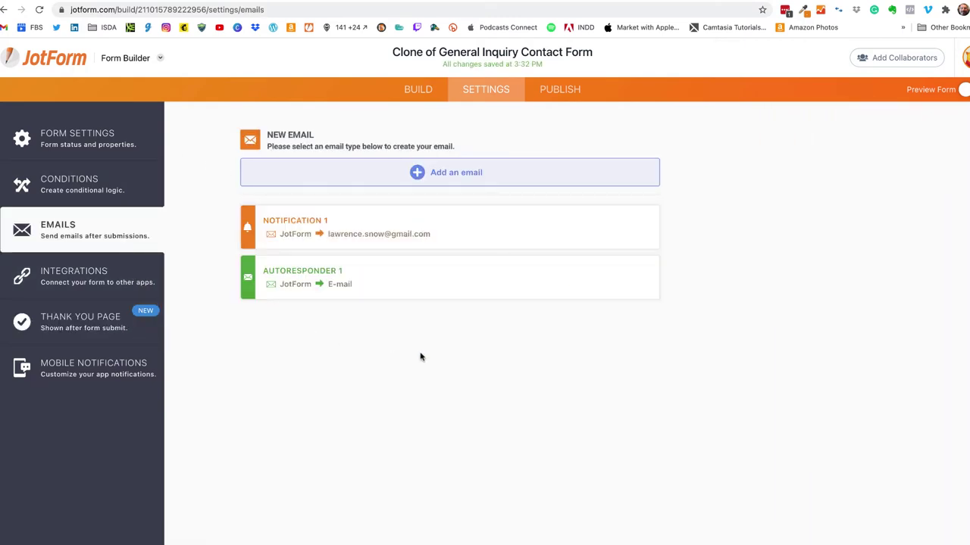
mouse_move(335, 219)
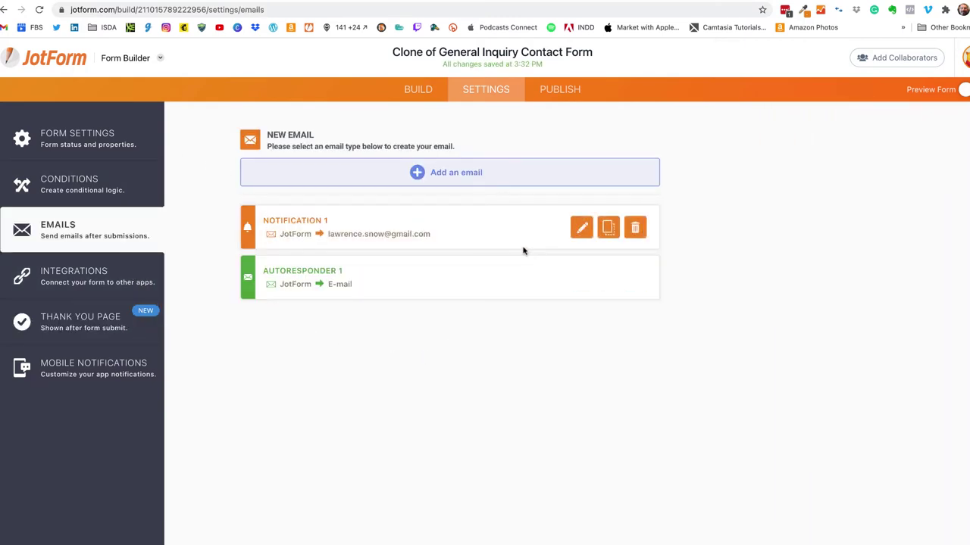
mouse_move(259, 281)
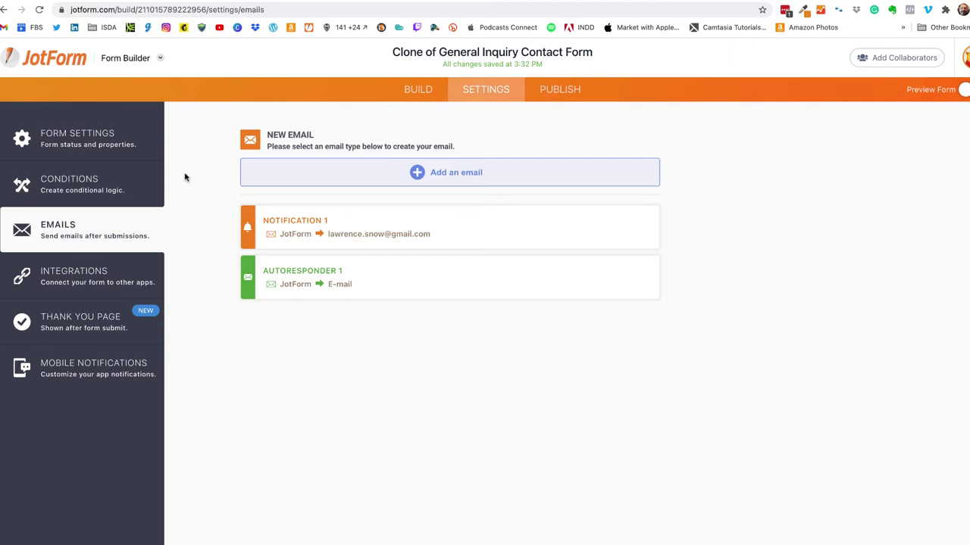
left_click(73, 277)
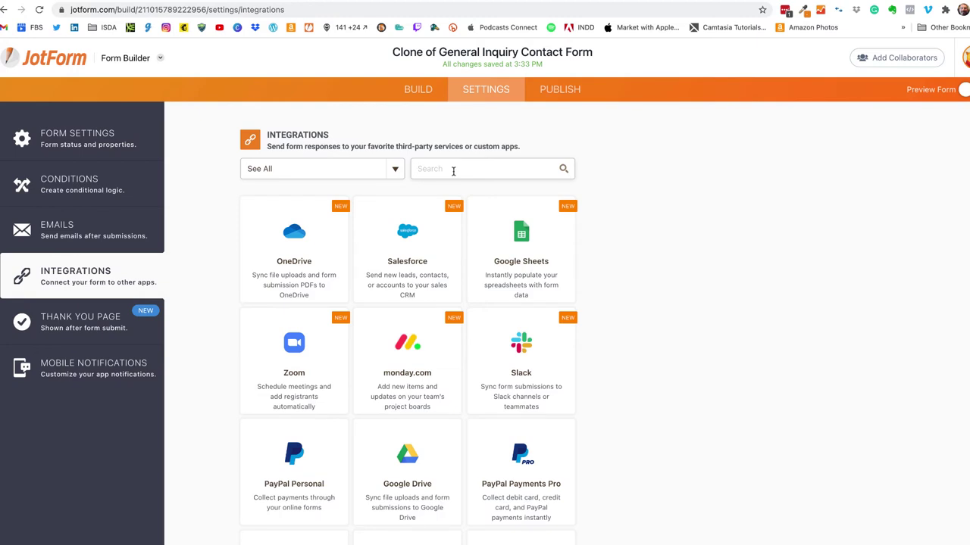
Step: Search the integrations for 'mail' to find Mailchimp
left_click(453, 170)
type("mail")
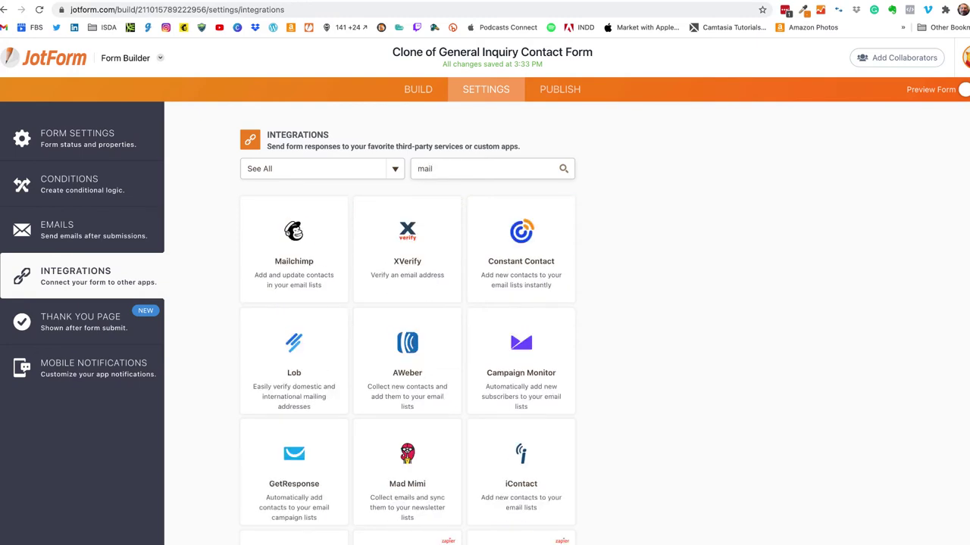
Step: Authenticate Mailchimp and choose the Strategic Marketing Solutions audience list
left_click(285, 228)
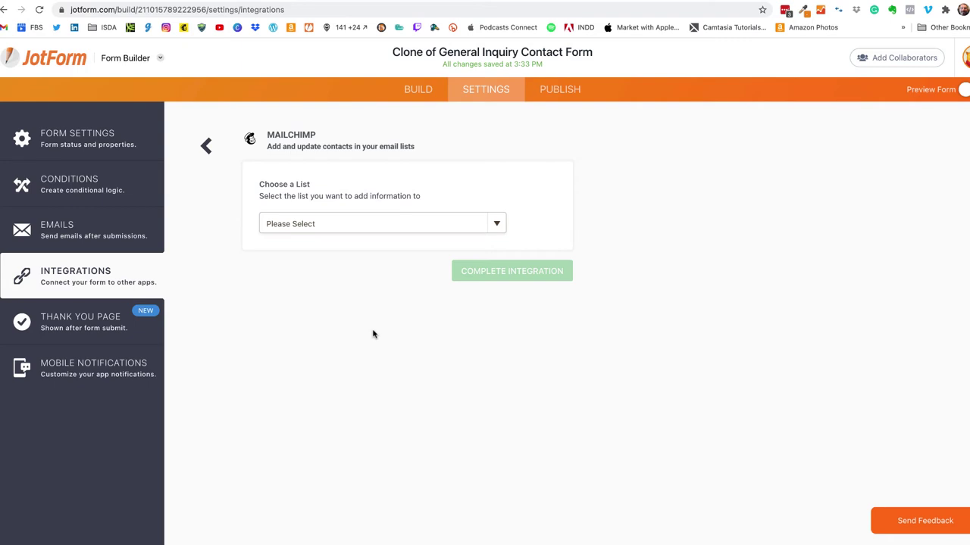
left_click(503, 226)
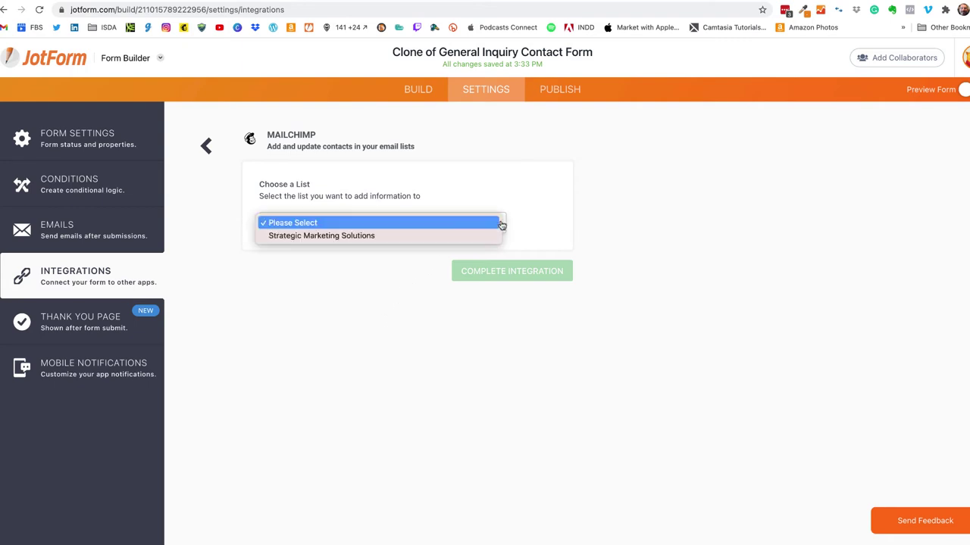
left_click(396, 237)
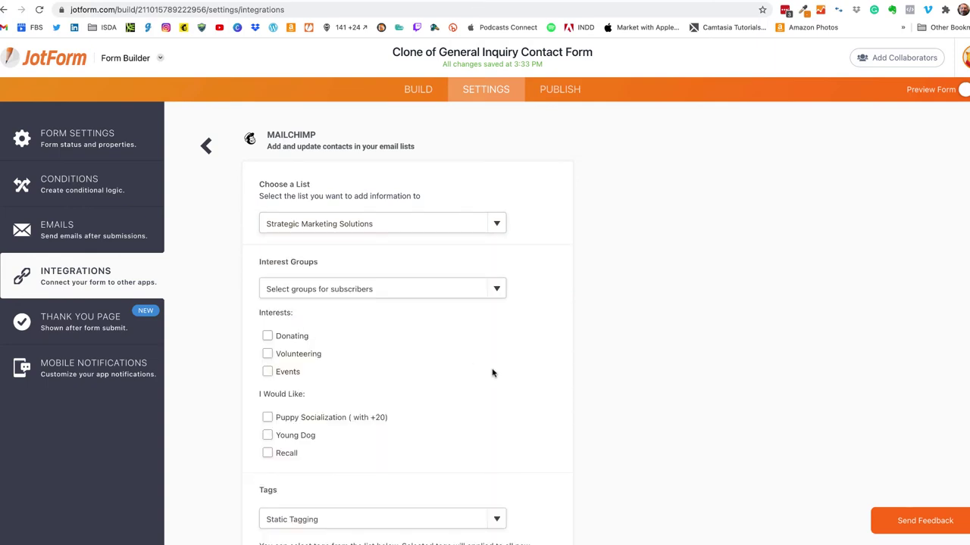
Step: Switch the Mailchimp Tags setting from Static to Dynamic Tagging
scroll(526, 361, "down", 3)
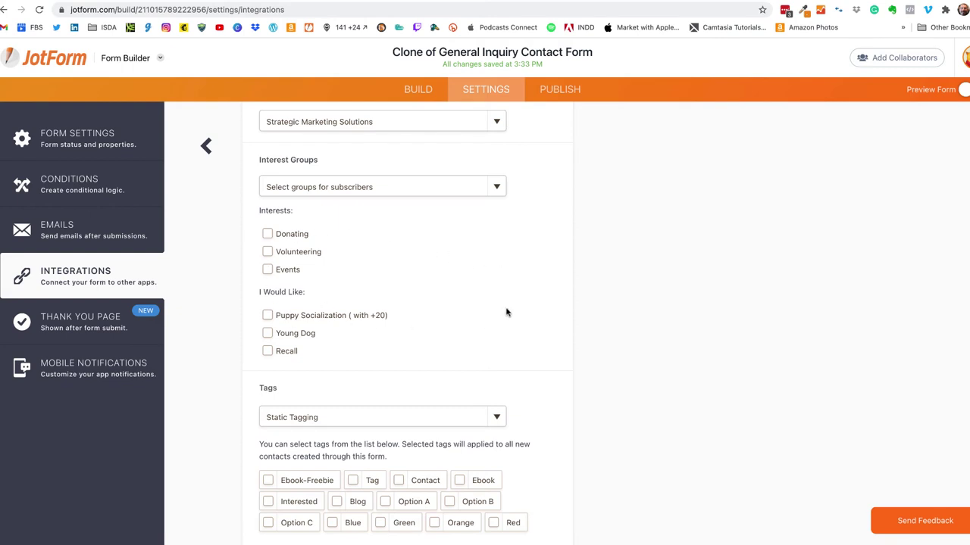
scroll(507, 313, "down", 1)
scroll(506, 312, "down", 5)
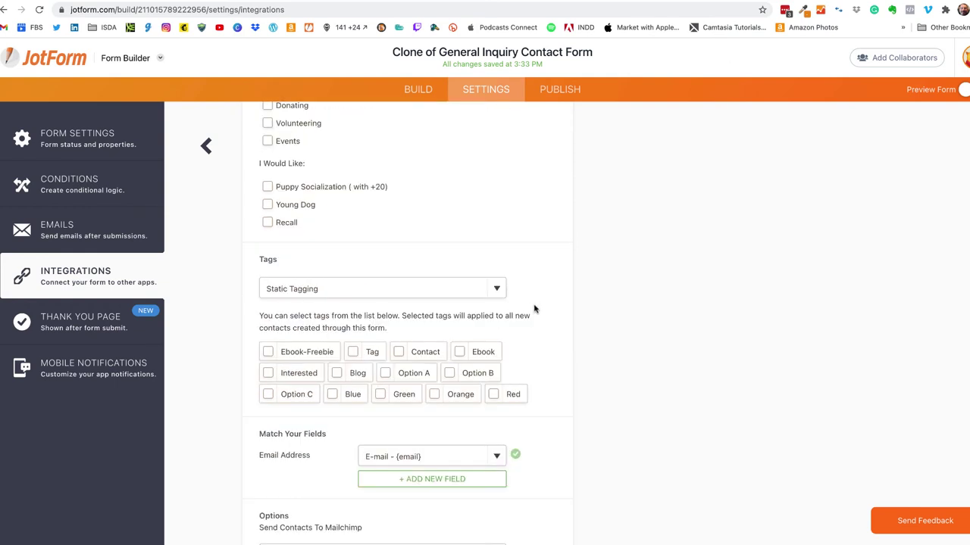
scroll(535, 280, "down", 5)
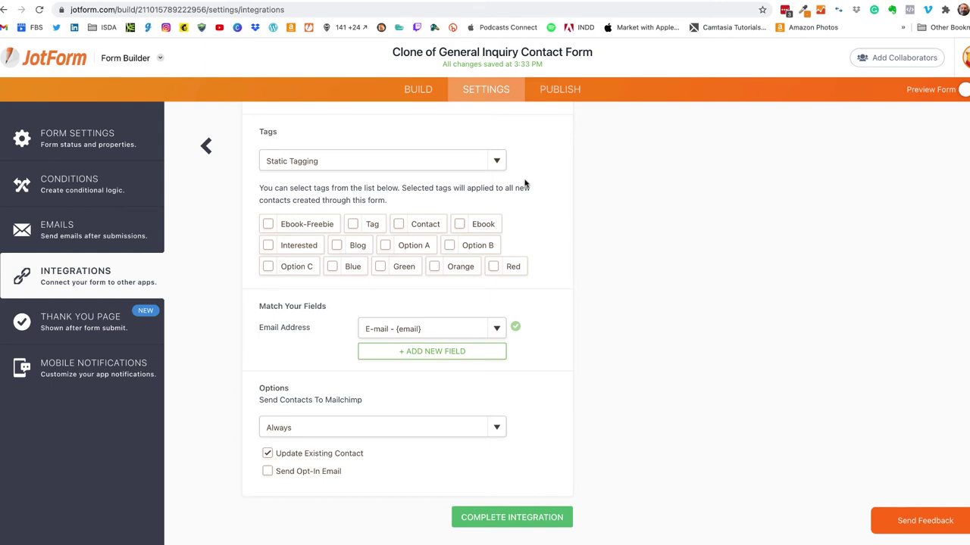
left_click(502, 161)
left_click(450, 175)
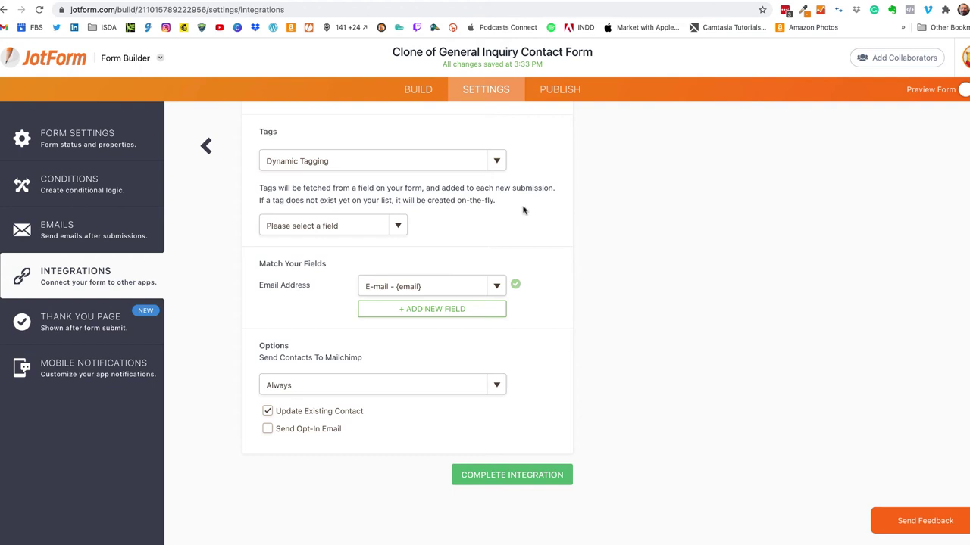
Step: Use 'What is your favorite color?' as the dynamic tag source field
left_click(400, 228)
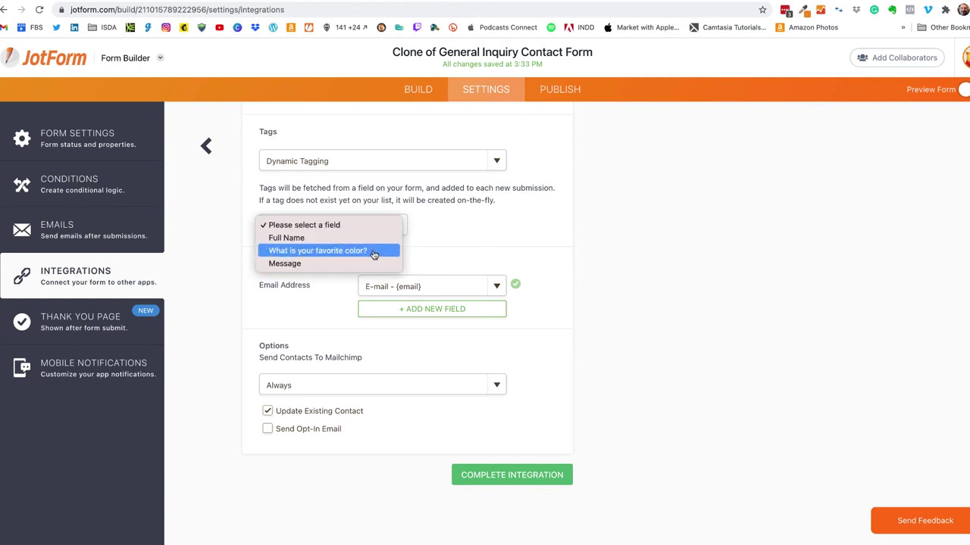
left_click(478, 223)
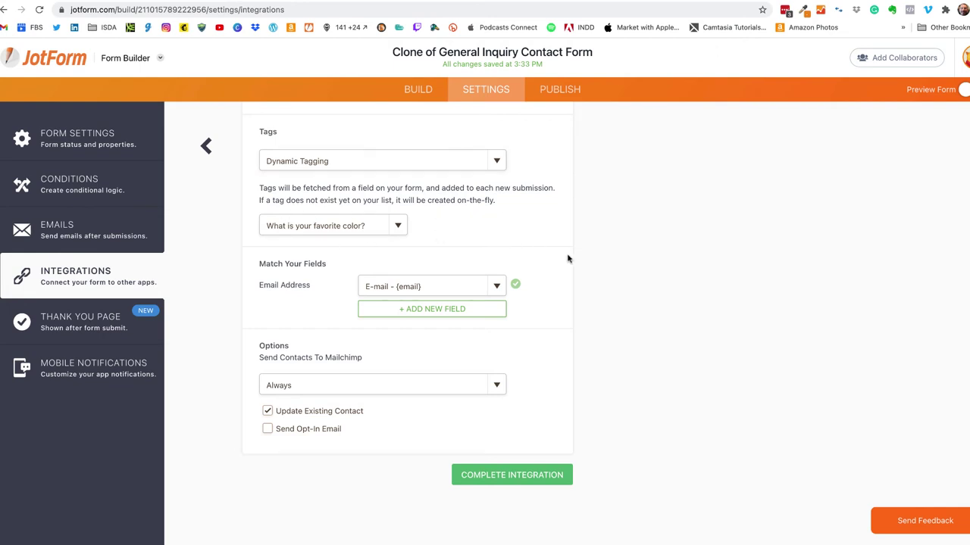
scroll(568, 260, "down", 1)
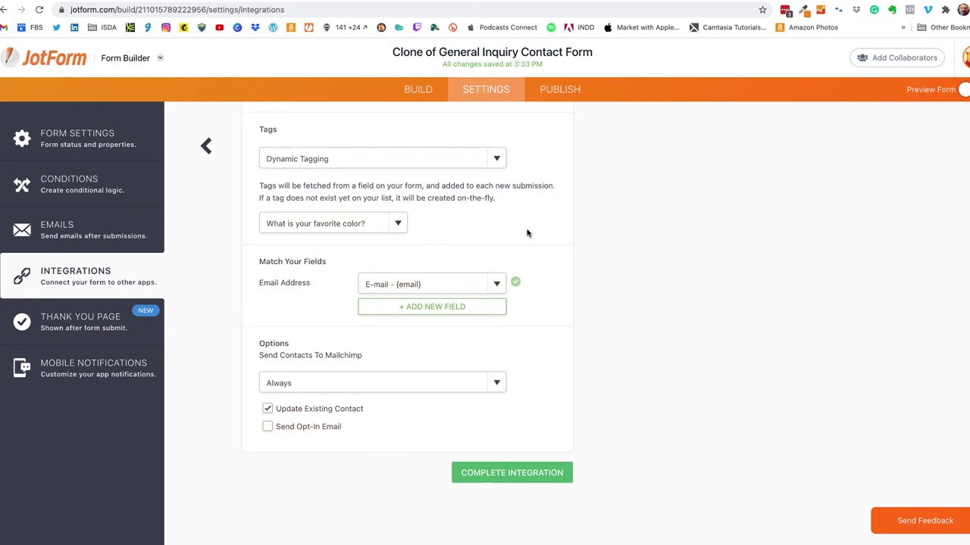
scroll(293, 284, "down", 1)
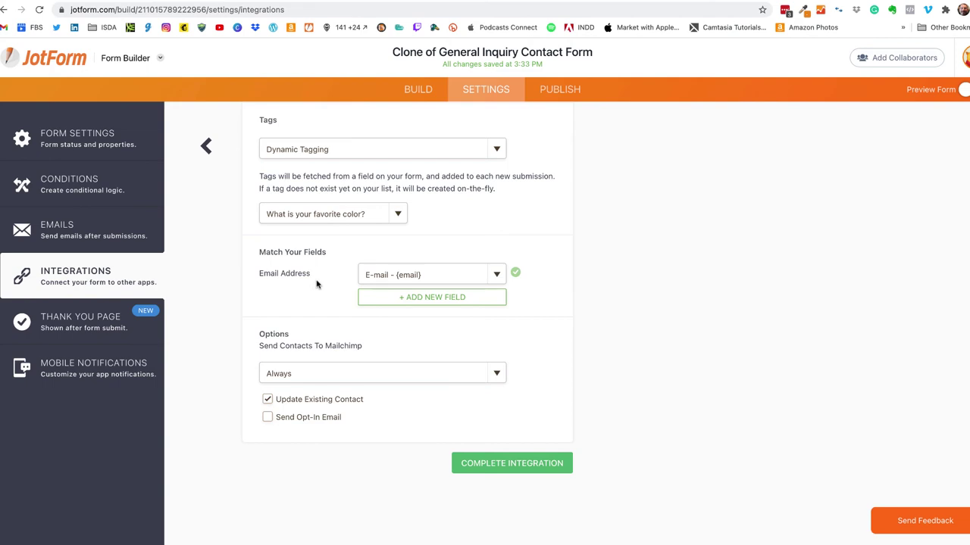
scroll(317, 284, "down", 1)
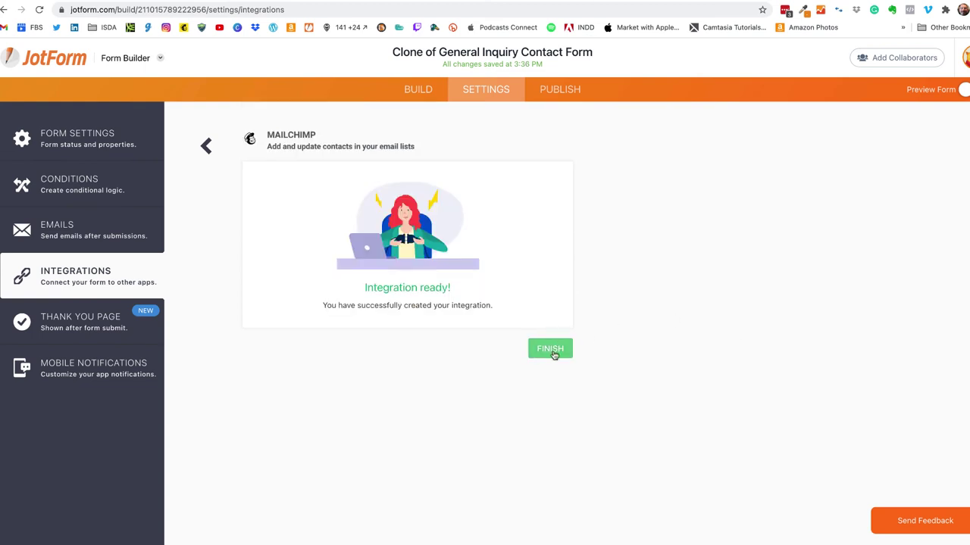
Step: Finish the Mailchimp integration and bring up the Publish page's live form link options
left_click(550, 349)
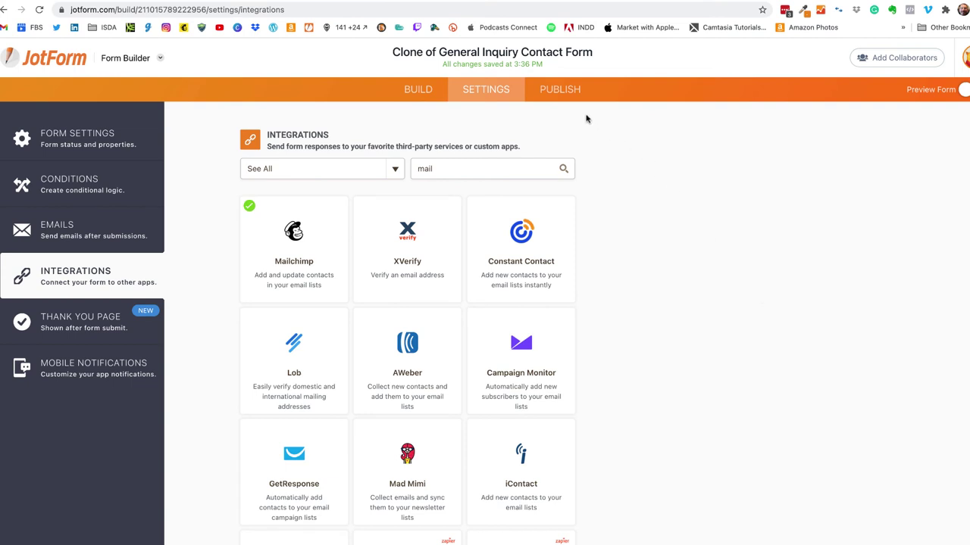
left_click(568, 91)
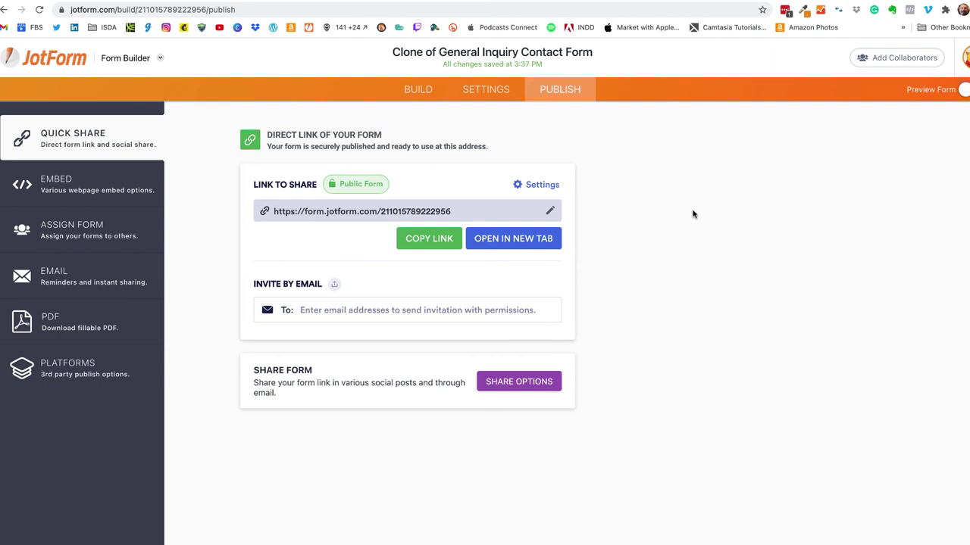
right_click(533, 243)
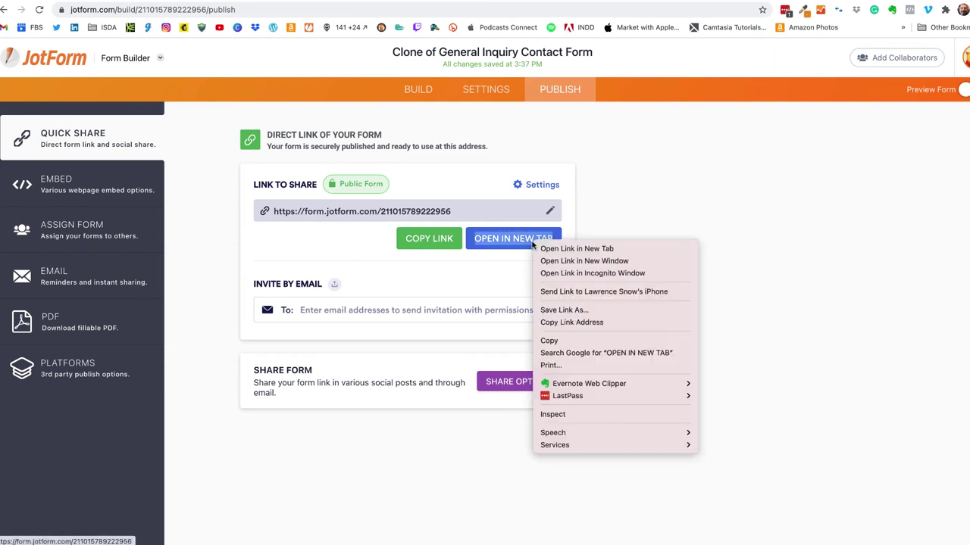
Step: Open the live contact form in an incognito window
left_click(606, 274)
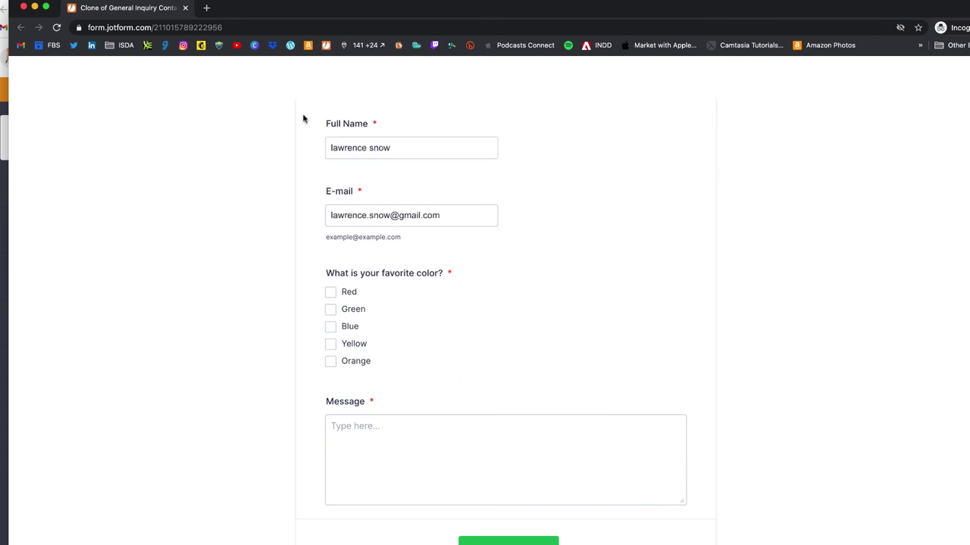
left_click(354, 144)
left_click(366, 203)
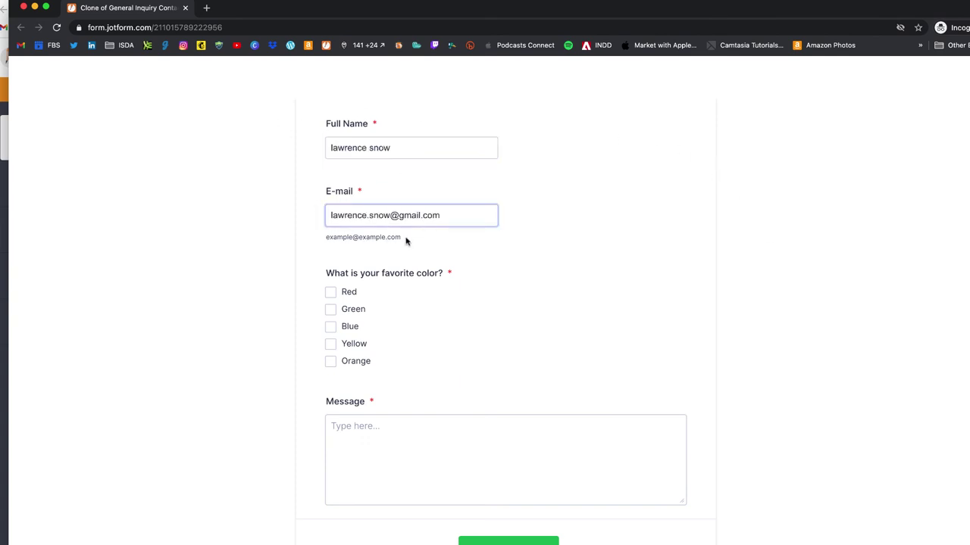
scroll(407, 241, "down", 1)
Step: Tick Red, Blue and Orange as favorite colors and submit with the message 'This is a test'
left_click(330, 260)
left_click(331, 296)
left_click(330, 330)
scroll(277, 331, "down", 1)
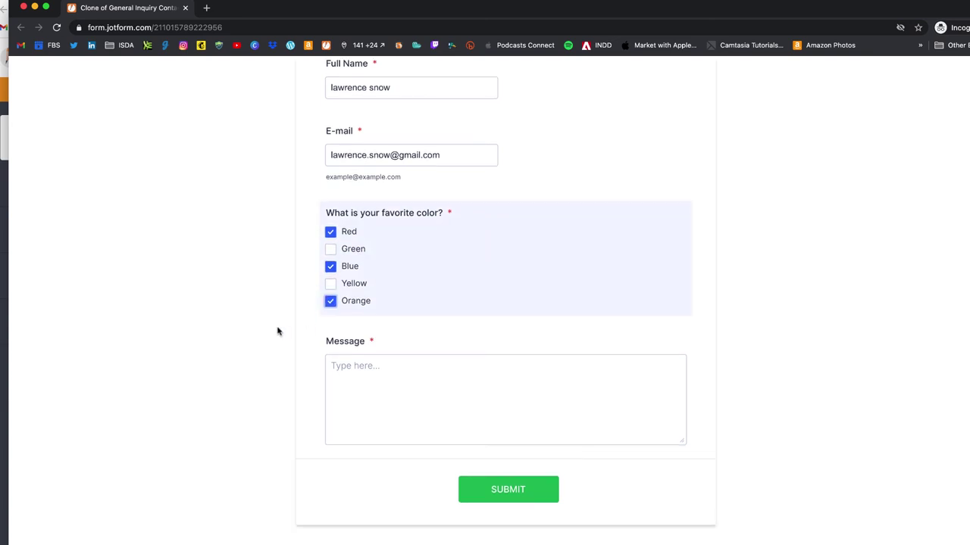
left_click(397, 376)
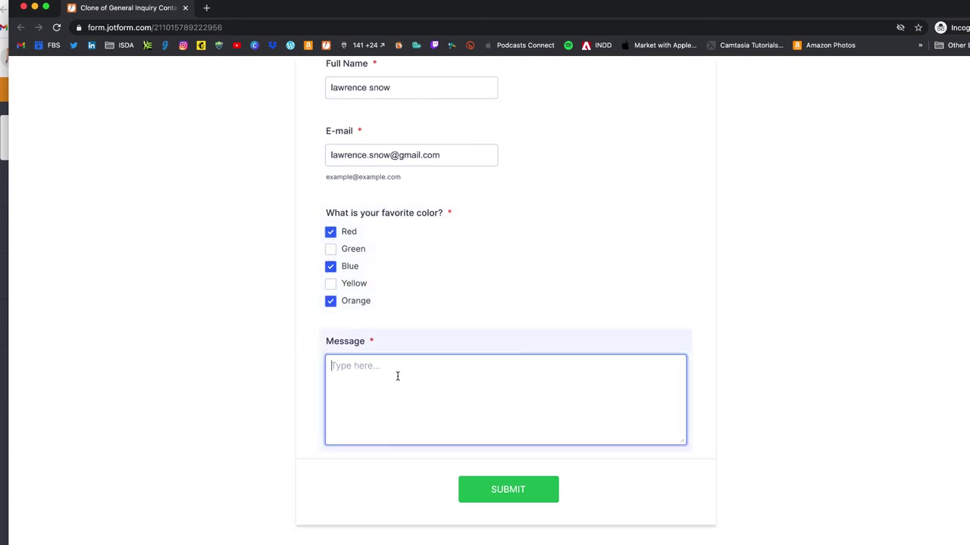
type("This is a test")
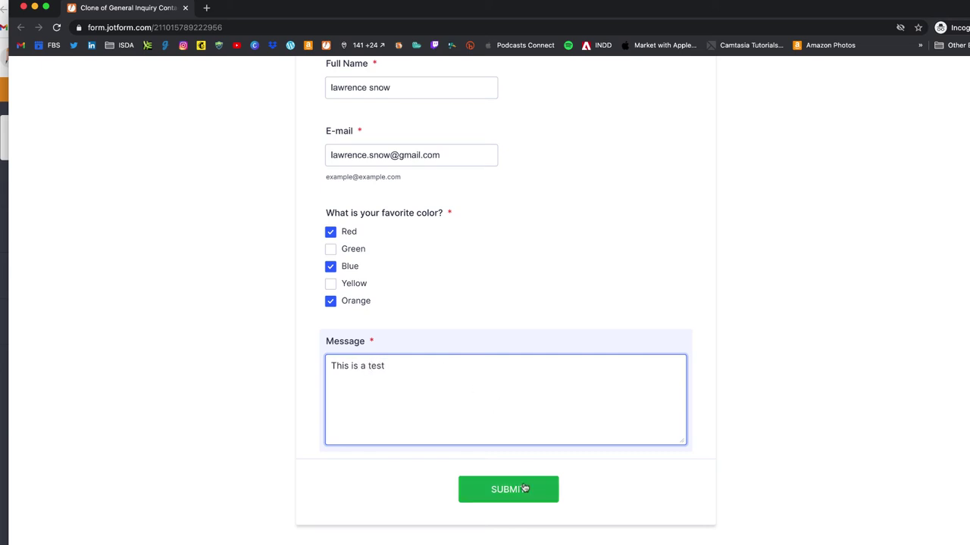
left_click(519, 491)
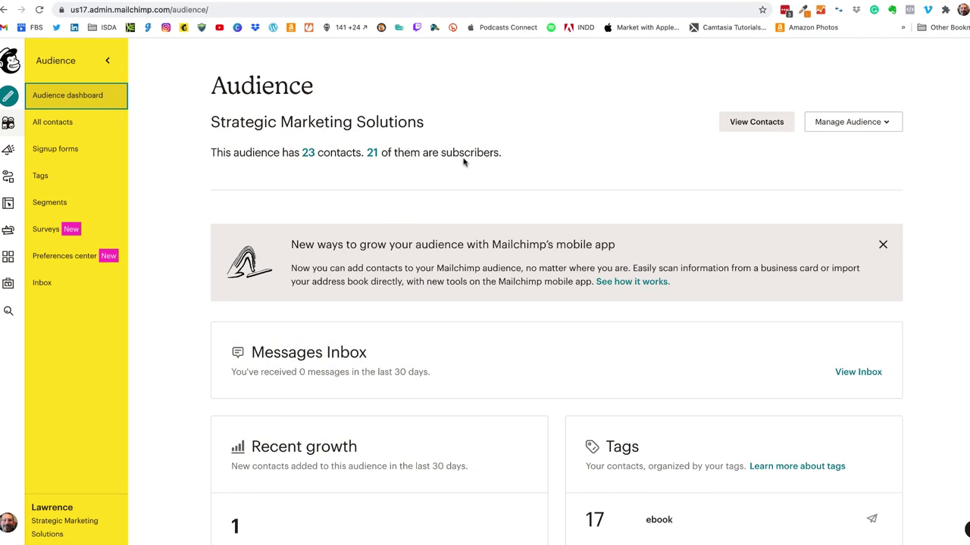
Step: List the audience's subscribed contacts and open the test submitter's profile tagged Blue, Orange and Red
left_click(372, 154)
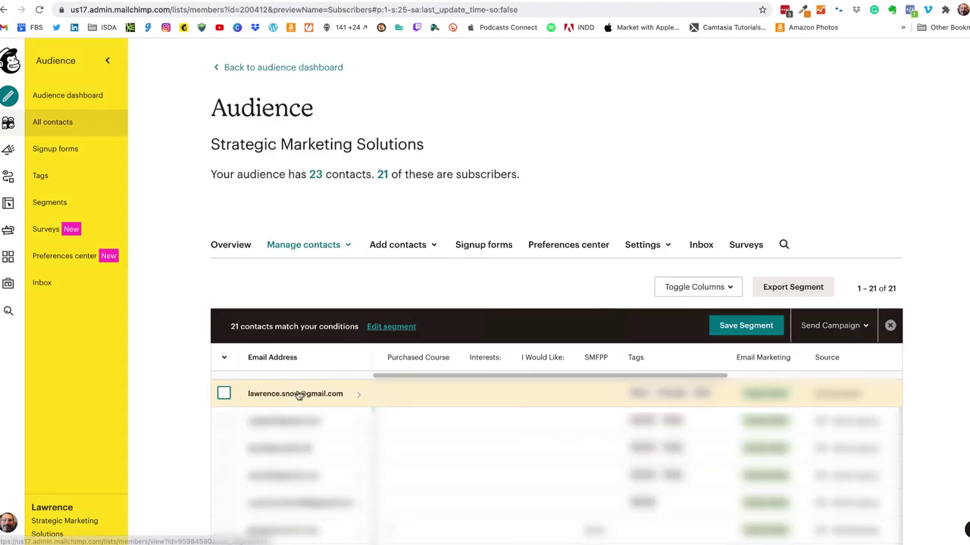
left_click(309, 396)
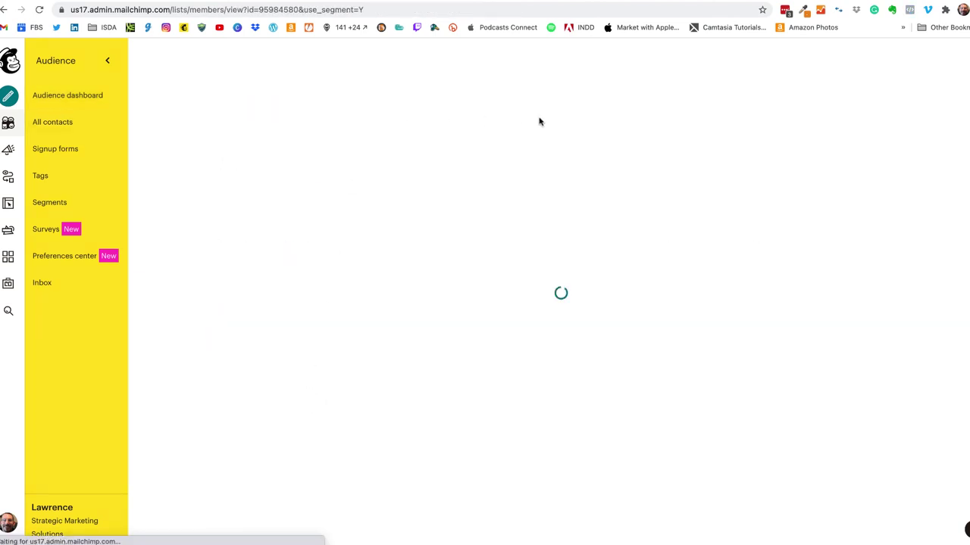